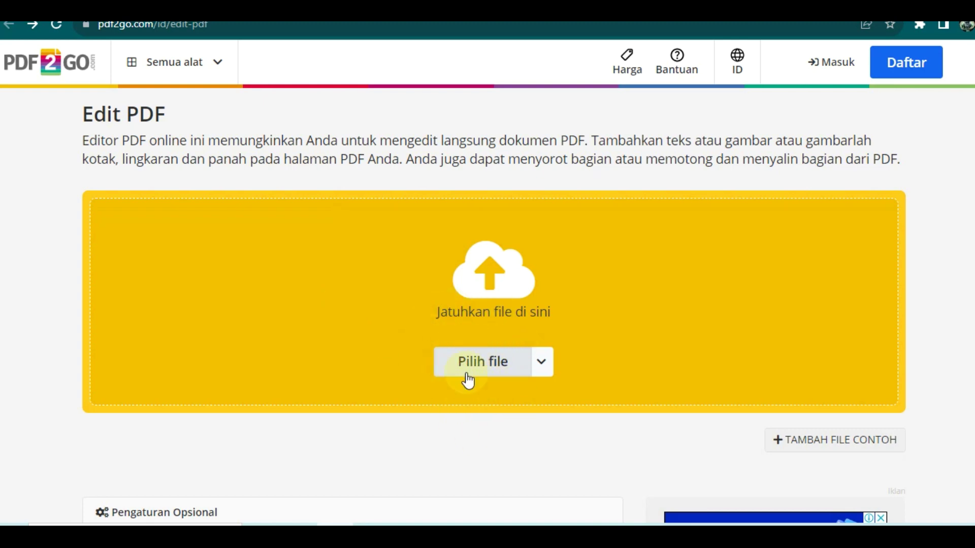
Upload hardware_Gyats.pdf from the computer into the PDF2GO editor
{"action": "left_click", "coordinate": [489, 360]}
{"action": "mouse_move", "coordinate": [445, 210]}
{"action": "left_click", "coordinate": [430, 194]}
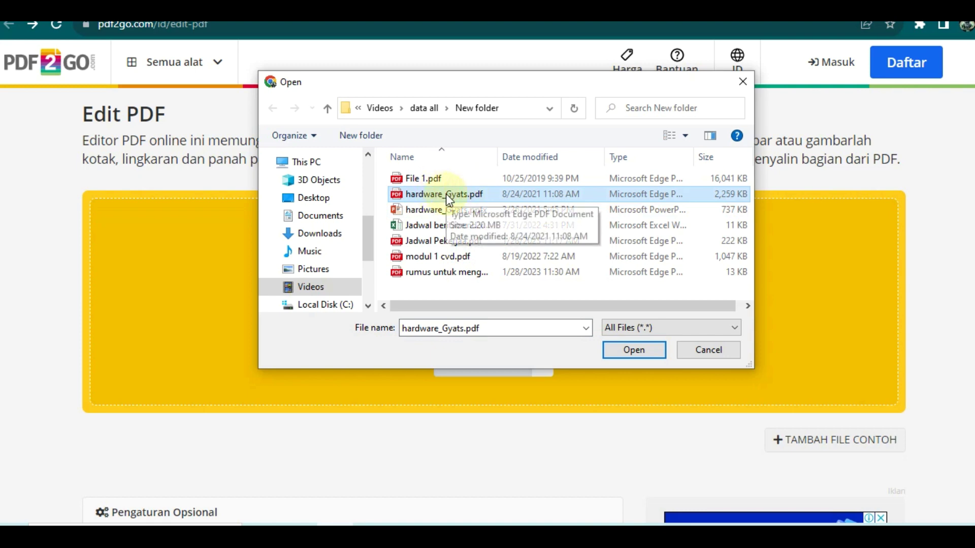
{"action": "left_click", "coordinate": [629, 349]}
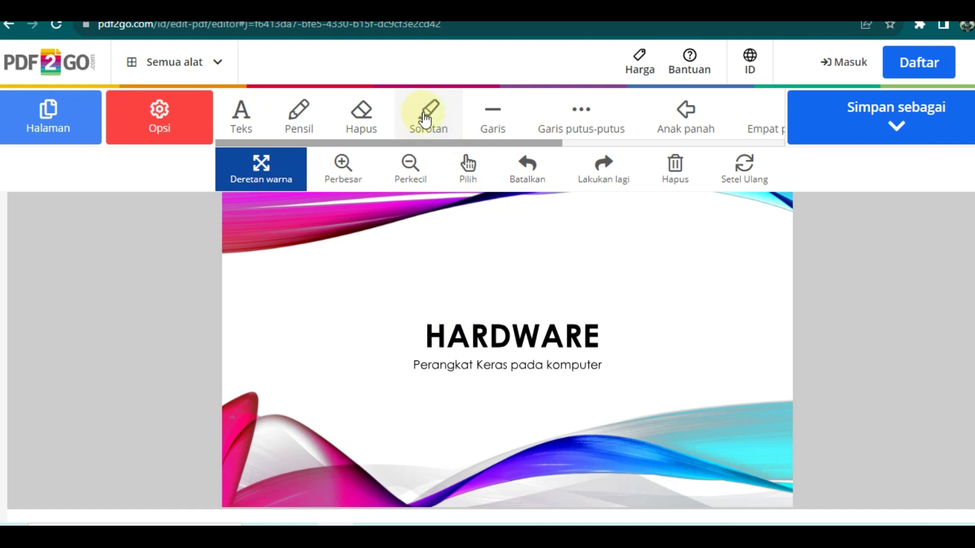
Select the Sorotan highlight tool and jump to page 2, HARDWARE PENGERTIAN, via the page thumbnails
{"action": "left_click", "coordinate": [428, 116]}
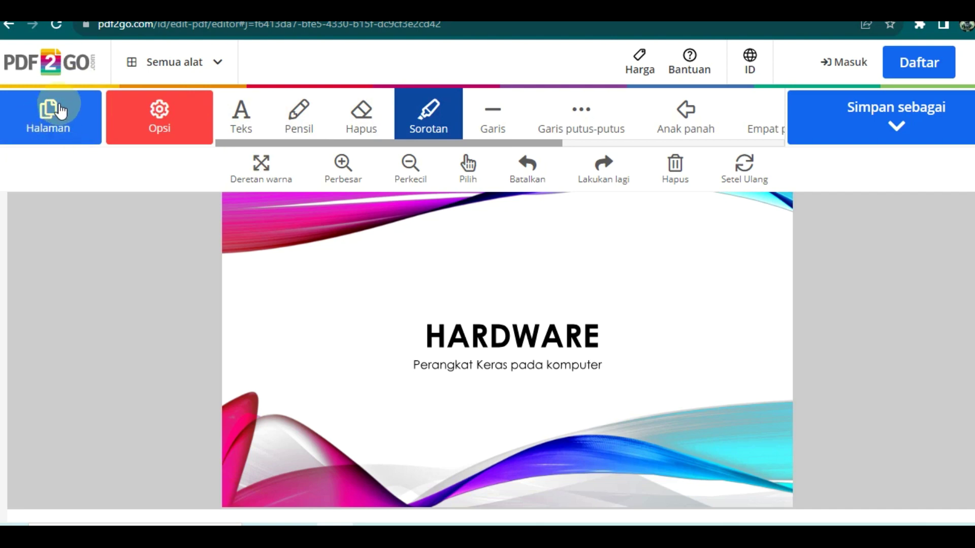
{"action": "left_click", "coordinate": [48, 123]}
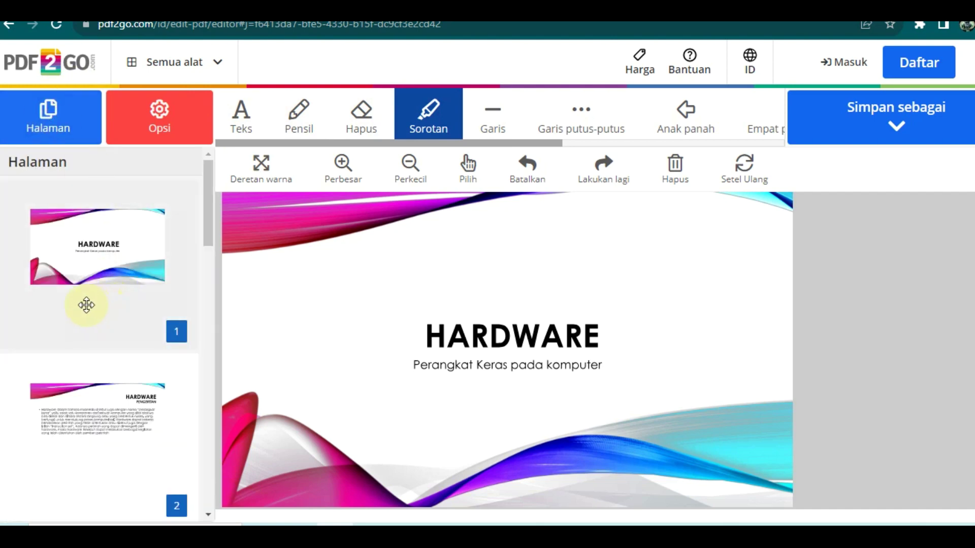
{"action": "scroll", "coordinate": [87, 305], "scroll_direction": "down", "scroll_amount": 3}
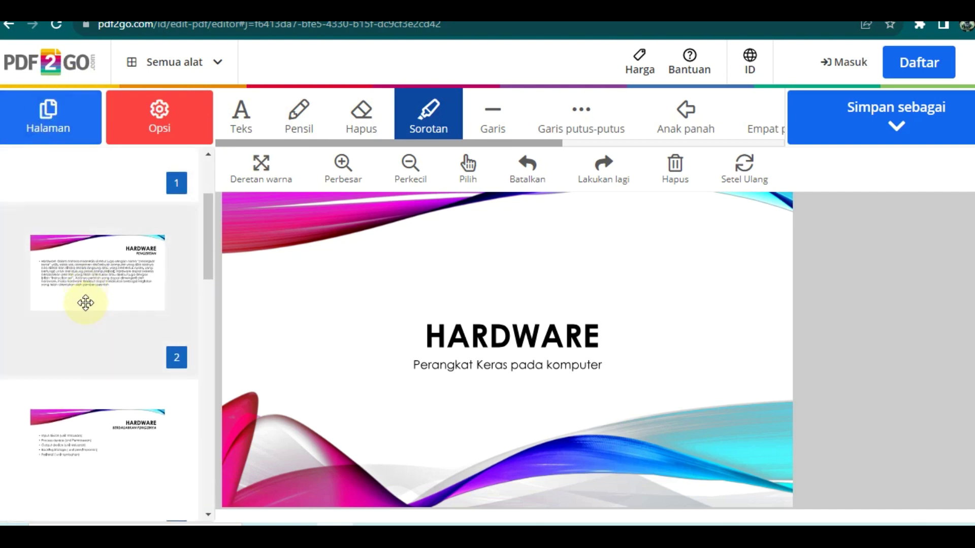
{"action": "left_click", "coordinate": [99, 263]}
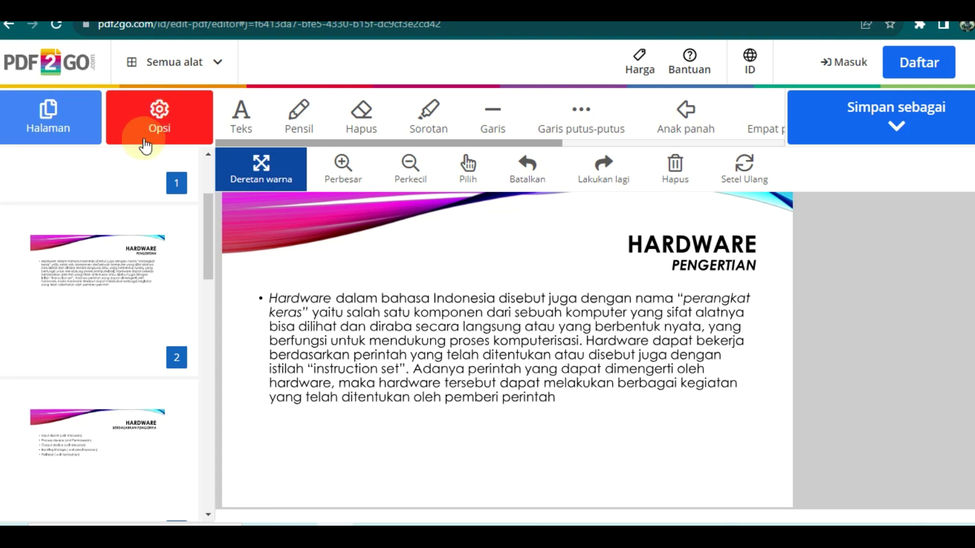
{"action": "left_click", "coordinate": [160, 116]}
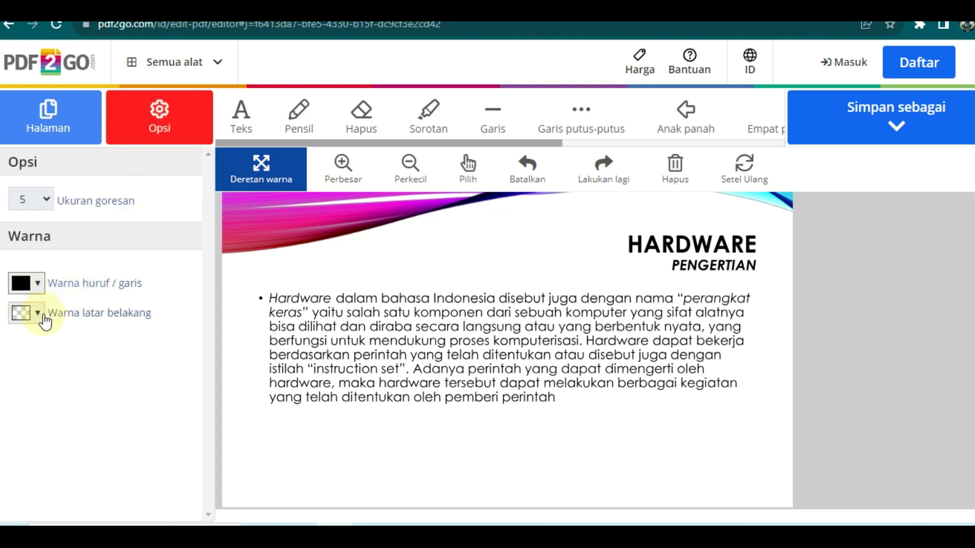
Change the Sorotan background colour from yellow to translucent dark green, rgba(1, 151, 111, 0.4)
{"action": "left_click", "coordinate": [430, 118]}
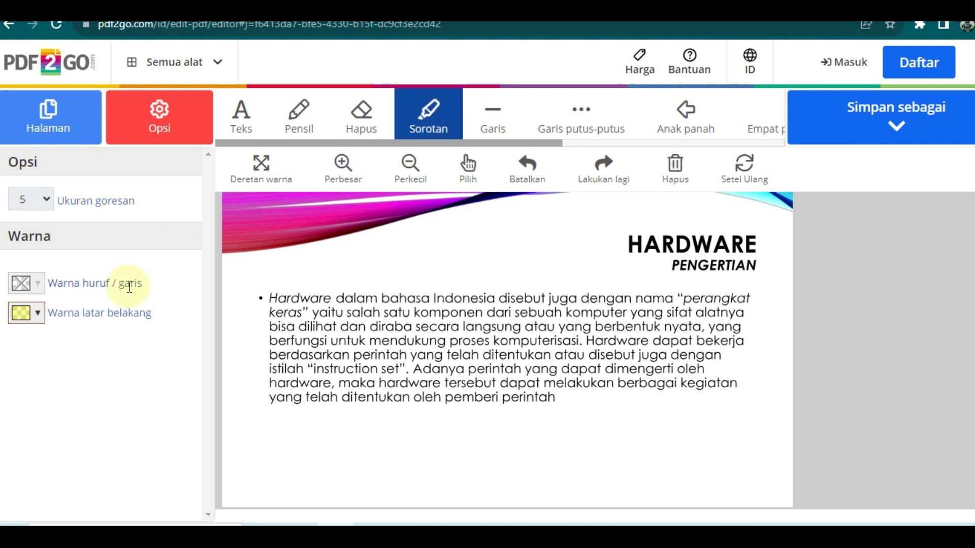
{"action": "left_click", "coordinate": [37, 316]}
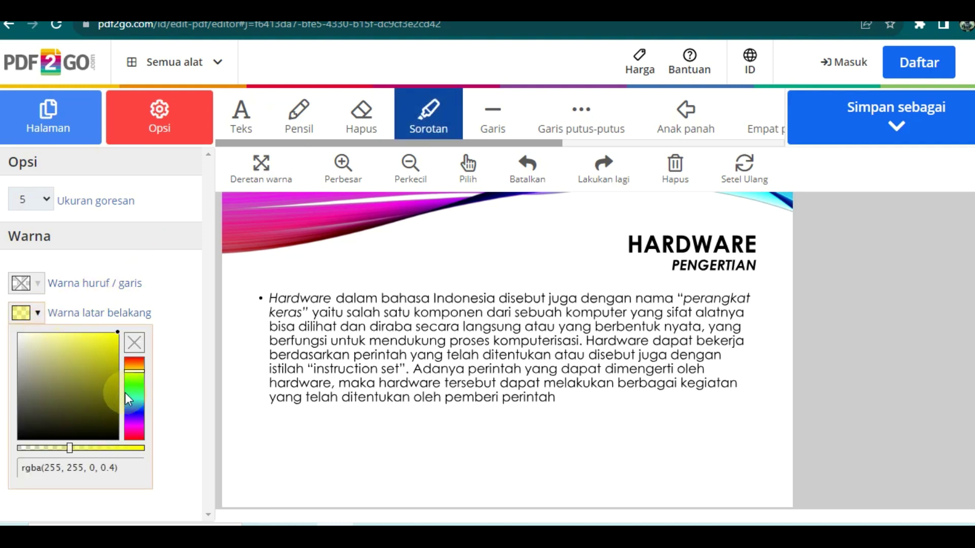
{"action": "left_click", "coordinate": [134, 394]}
{"action": "left_click_drag", "start_coordinate": [135, 401], "coordinate": [134, 395]}
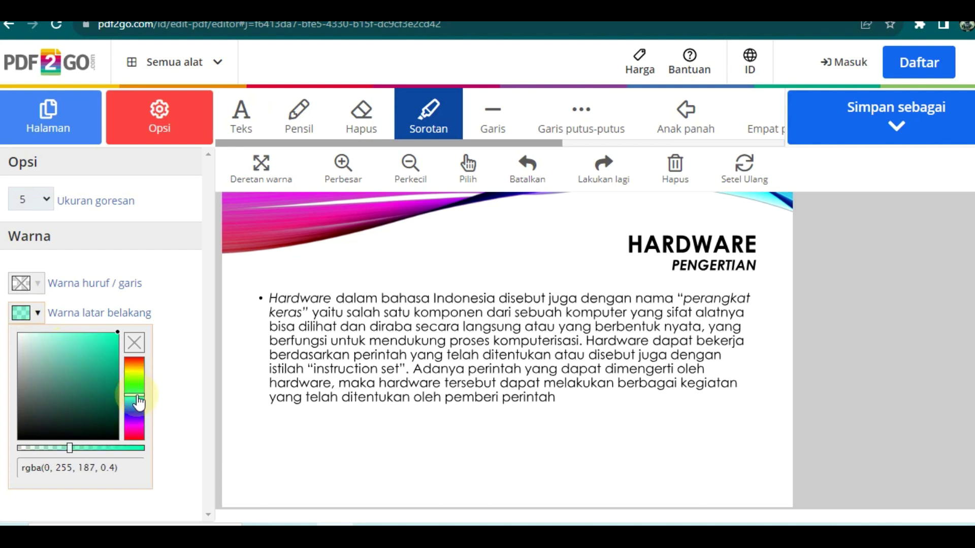
{"action": "mouse_move", "coordinate": [84, 350]}
{"action": "left_mouse_down"}
{"action": "mouse_move", "coordinate": [114, 383]}
{"action": "mouse_move", "coordinate": [117, 375]}
{"action": "left_mouse_up"}
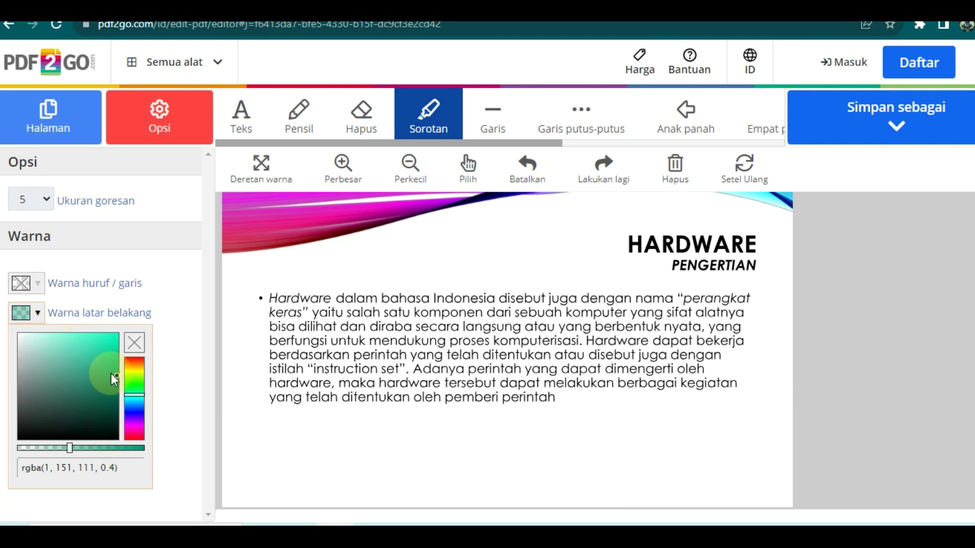
{"action": "left_click", "coordinate": [167, 339]}
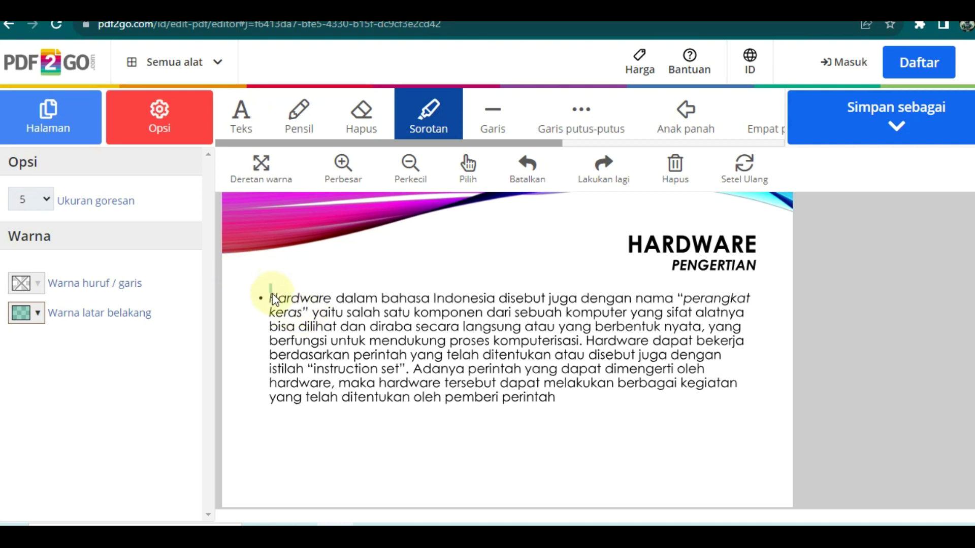
Highlight the 'Hardware dalam bahasa Indonesia' line and the 'berdasarkan perintah' line in green
{"action": "mouse_move", "coordinate": [272, 300]}
{"action": "left_mouse_down"}
{"action": "mouse_move", "coordinate": [400, 288]}
{"action": "mouse_move", "coordinate": [435, 326]}
{"action": "mouse_move", "coordinate": [497, 299]}
{"action": "mouse_move", "coordinate": [721, 310]}
{"action": "mouse_move", "coordinate": [676, 304]}
{"action": "left_mouse_up"}
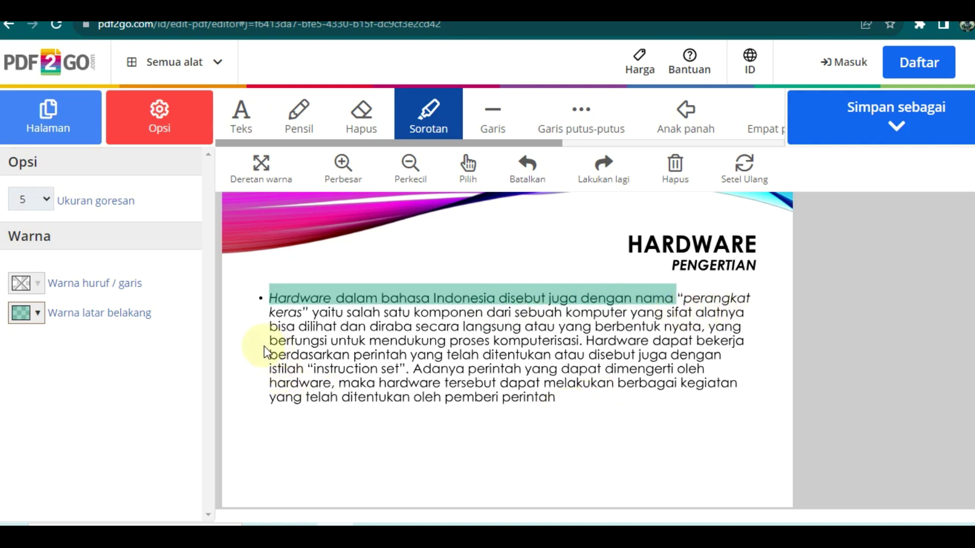
{"action": "mouse_move", "coordinate": [265, 352]}
{"action": "left_mouse_down"}
{"action": "mouse_move", "coordinate": [274, 364]}
{"action": "mouse_move", "coordinate": [660, 368]}
{"action": "left_mouse_up"}
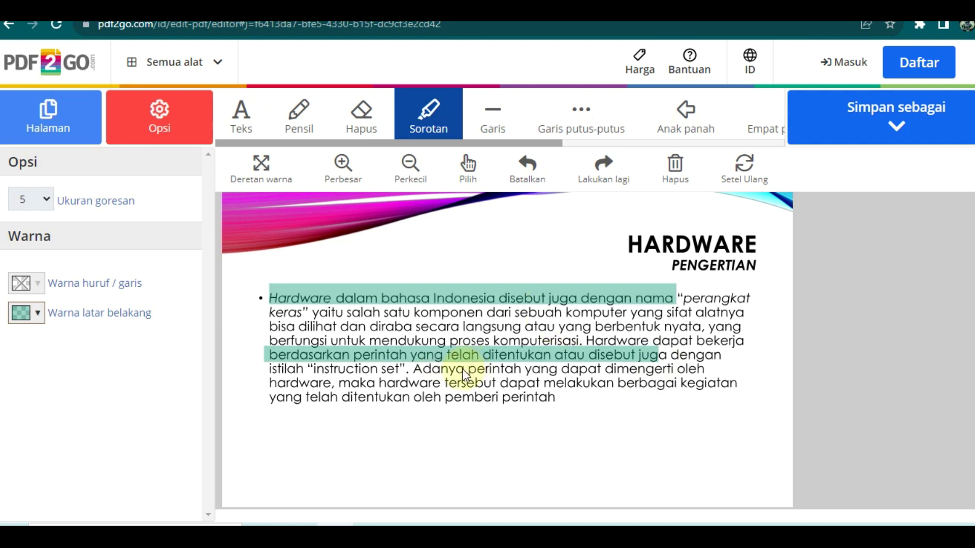
{"action": "left_click", "coordinate": [30, 113]}
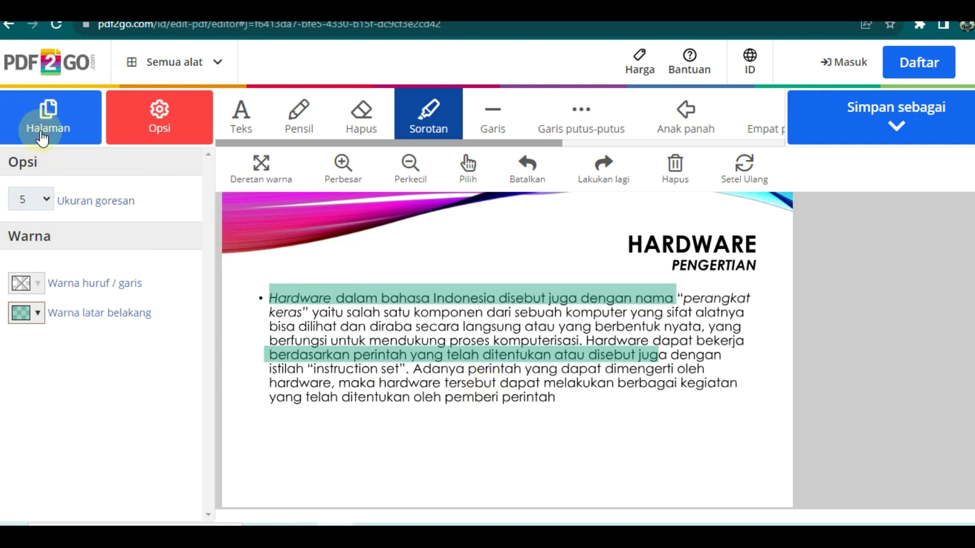
Go to page 8, the PERIFERAL (UNIT TAMBAHAN) page, using the page thumbnails
{"action": "left_click", "coordinate": [50, 117]}
{"action": "scroll", "coordinate": [98, 308], "scroll_direction": "down", "scroll_amount": 5}
{"action": "scroll", "coordinate": [99, 345], "scroll_direction": "down", "scroll_amount": 5}
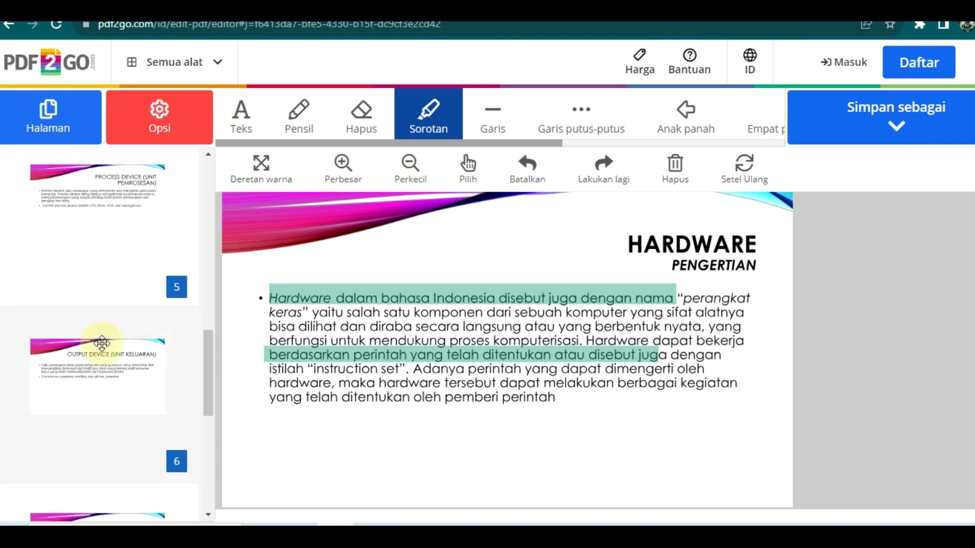
{"action": "scroll", "coordinate": [101, 346], "scroll_direction": "down", "scroll_amount": 5}
{"action": "left_click", "coordinate": [101, 344]}
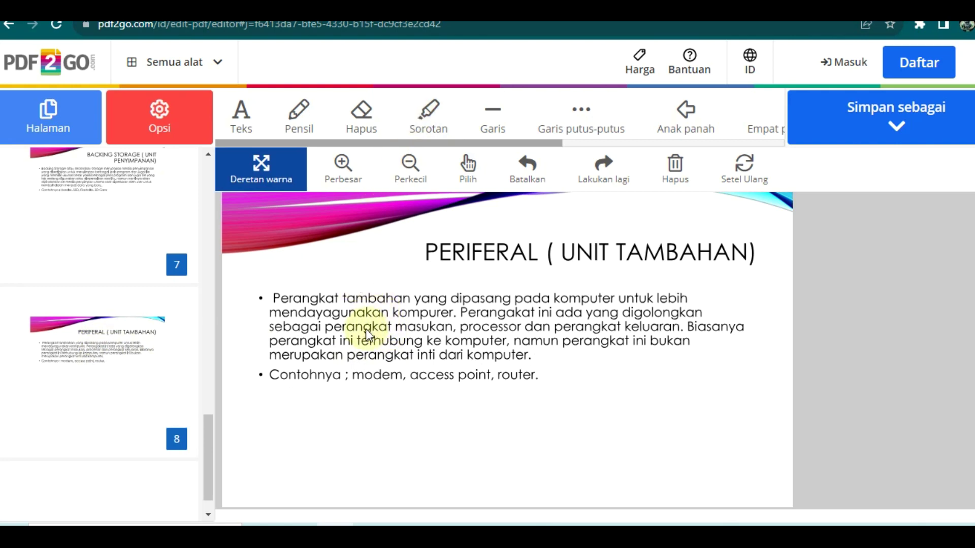
Highlight 'Perangkat tambahan yang dipasang pada komputer' and 'komputer, namun perangkat ini bukan' in green
{"action": "left_click", "coordinate": [432, 116]}
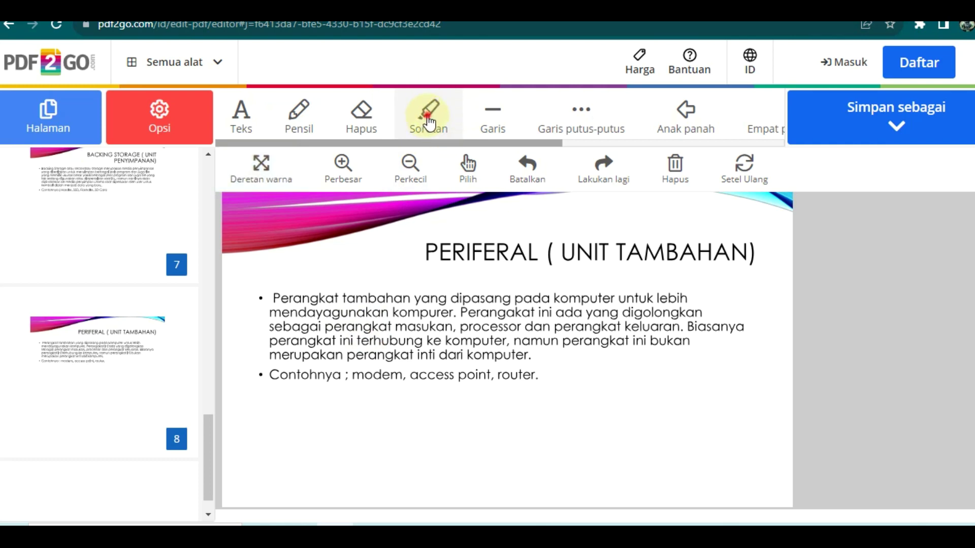
{"action": "left_click", "coordinate": [176, 118]}
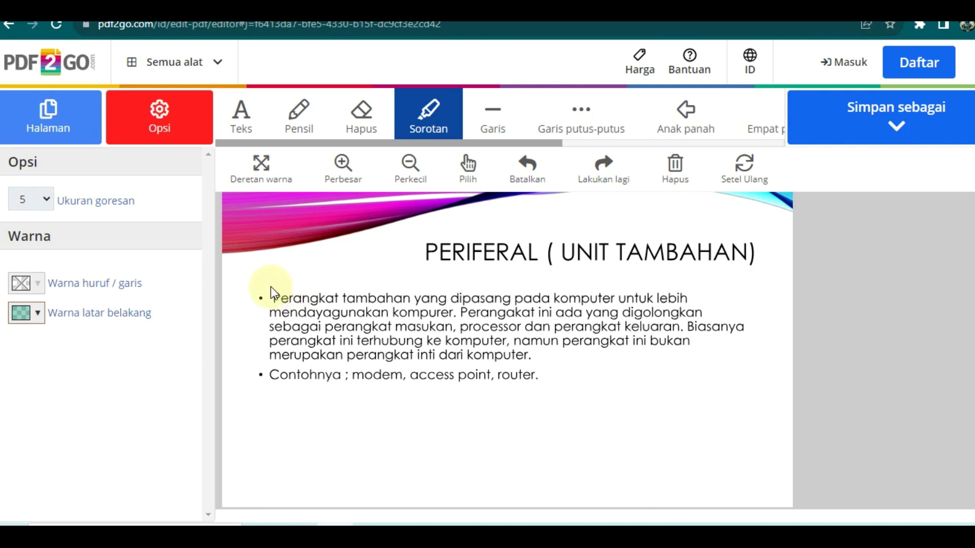
{"action": "mouse_move", "coordinate": [271, 282]}
{"action": "left_mouse_down"}
{"action": "mouse_move", "coordinate": [271, 295]}
{"action": "mouse_move", "coordinate": [544, 312]}
{"action": "mouse_move", "coordinate": [611, 297]}
{"action": "left_mouse_up"}
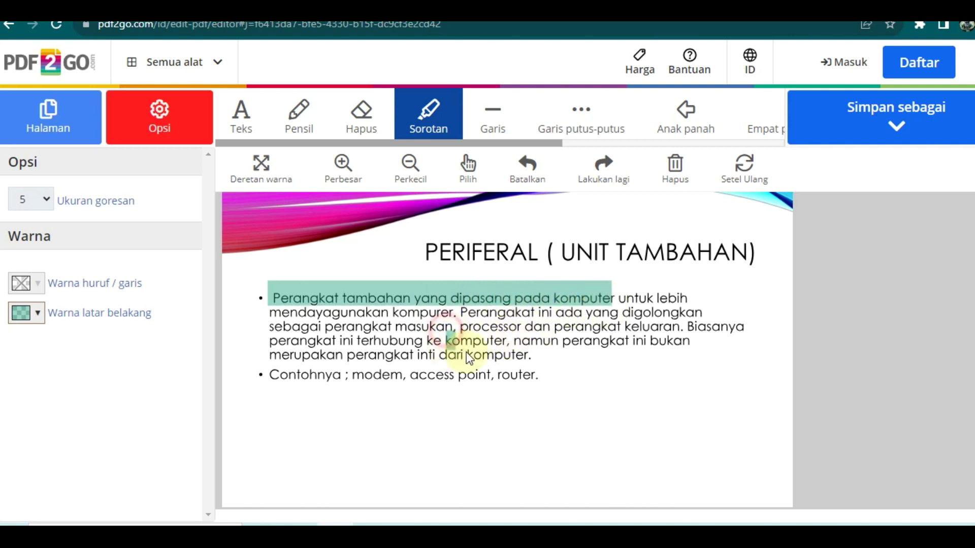
{"action": "left_click_drag", "start_coordinate": [454, 352], "coordinate": [697, 355]}
{"action": "left_click", "coordinate": [615, 396]}
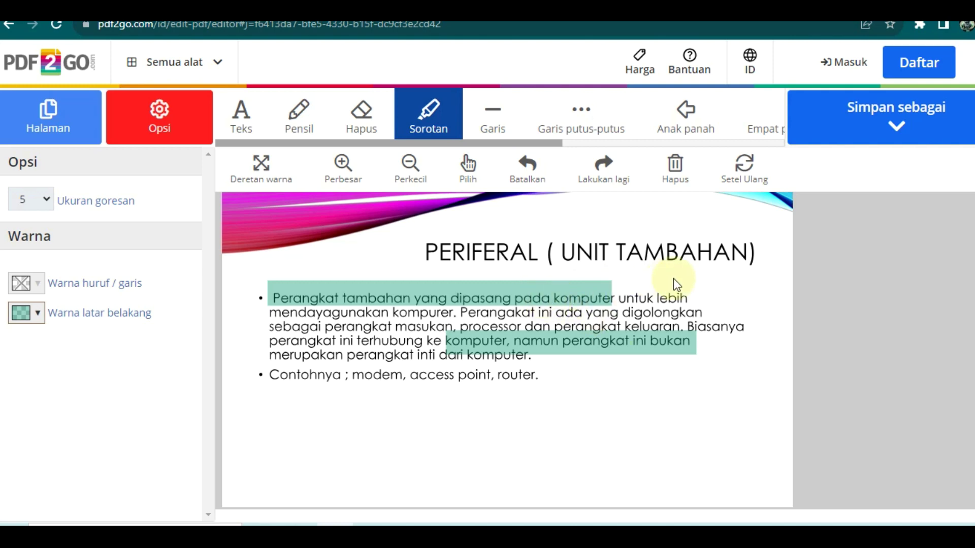
Save the highlighted PDF via Simpan sebagai with the file name 'coba'
{"action": "left_click", "coordinate": [897, 119]}
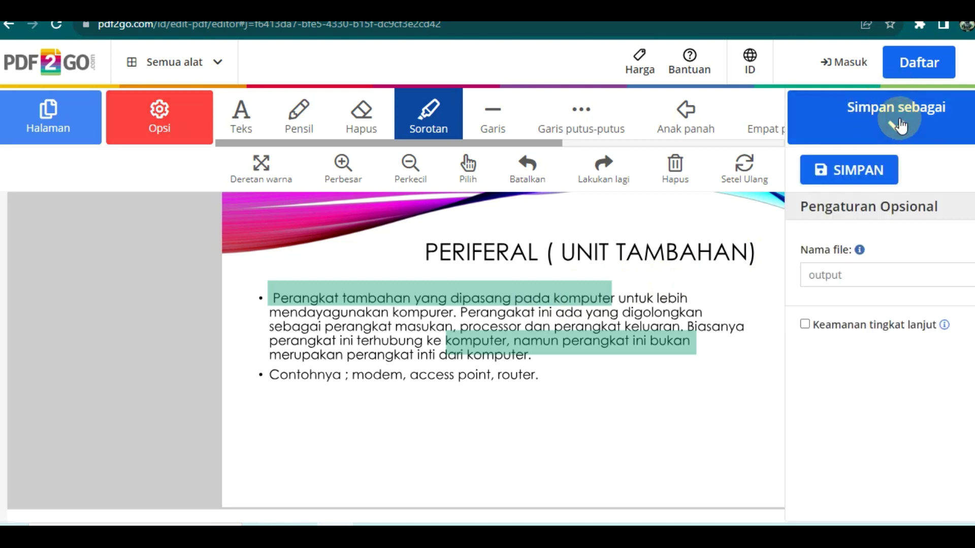
{"action": "left_click", "coordinate": [838, 275]}
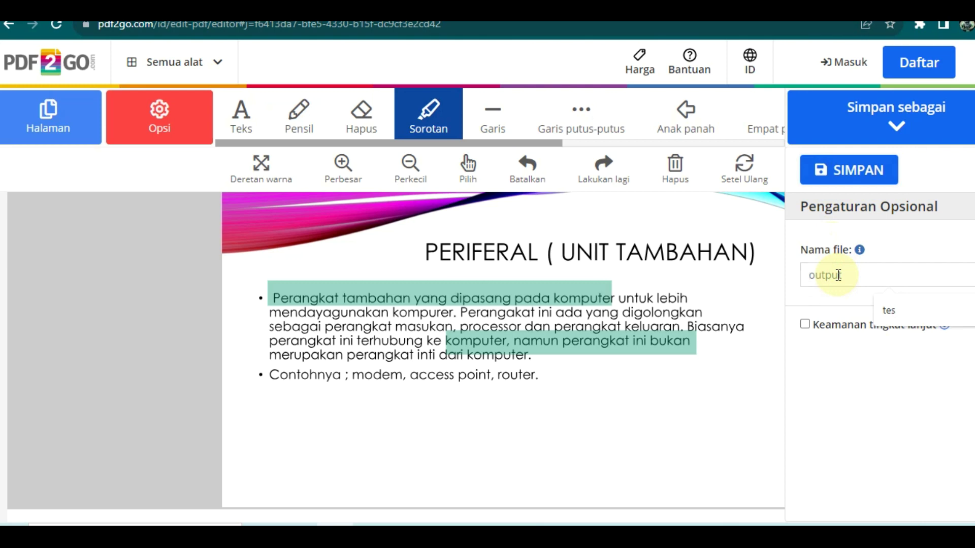
{"action": "type", "text": "coba"}
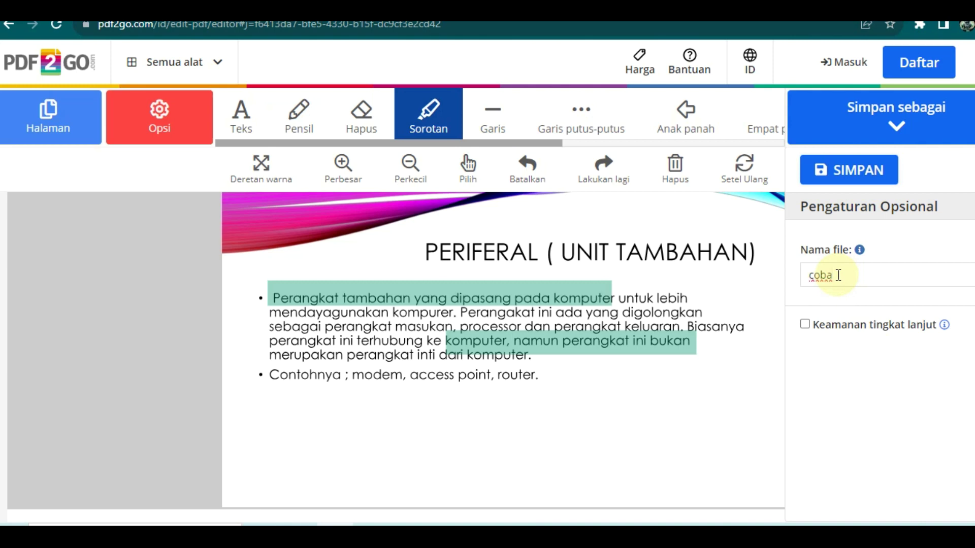
{"action": "left_click", "coordinate": [838, 175]}
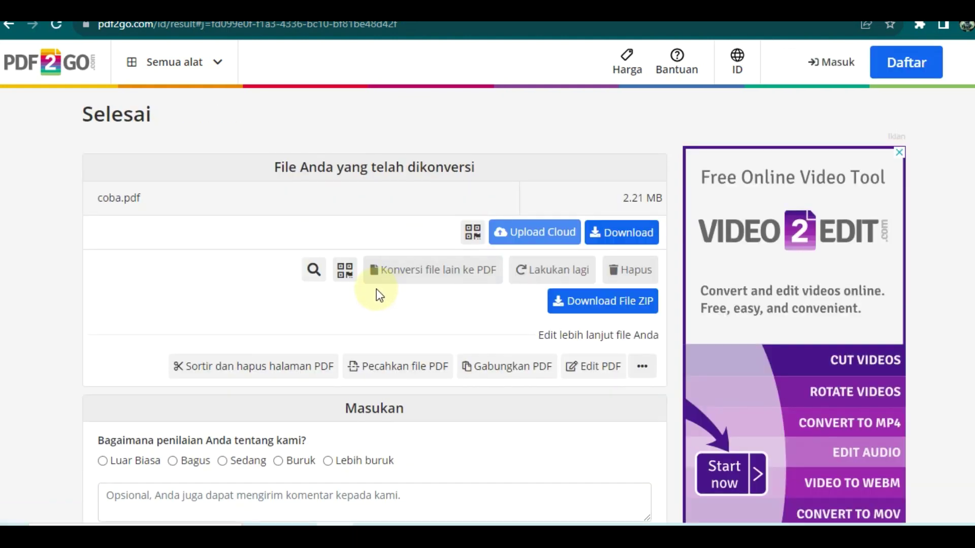
Download coba.pdf and open the downloaded file with Google Chrome
{"action": "left_click", "coordinate": [621, 235]}
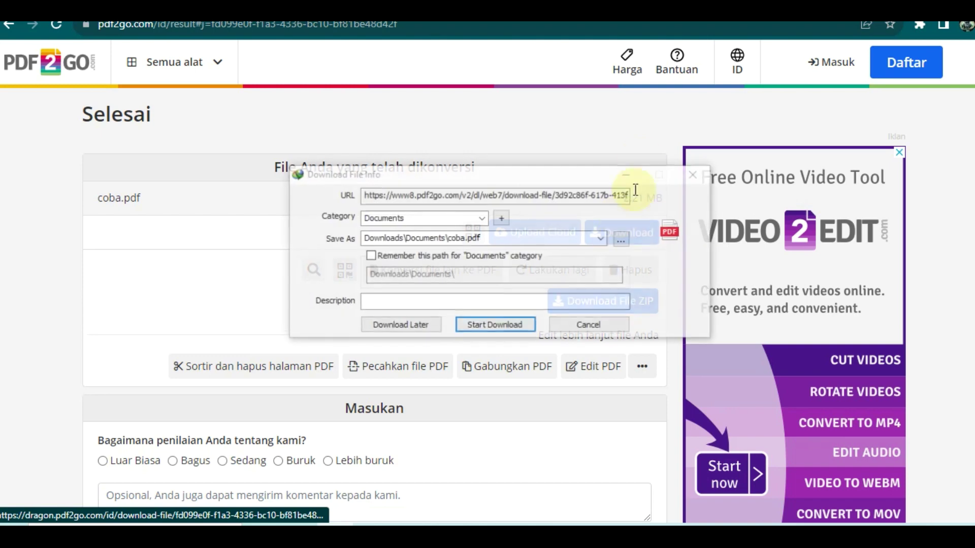
{"action": "left_click", "coordinate": [496, 325]}
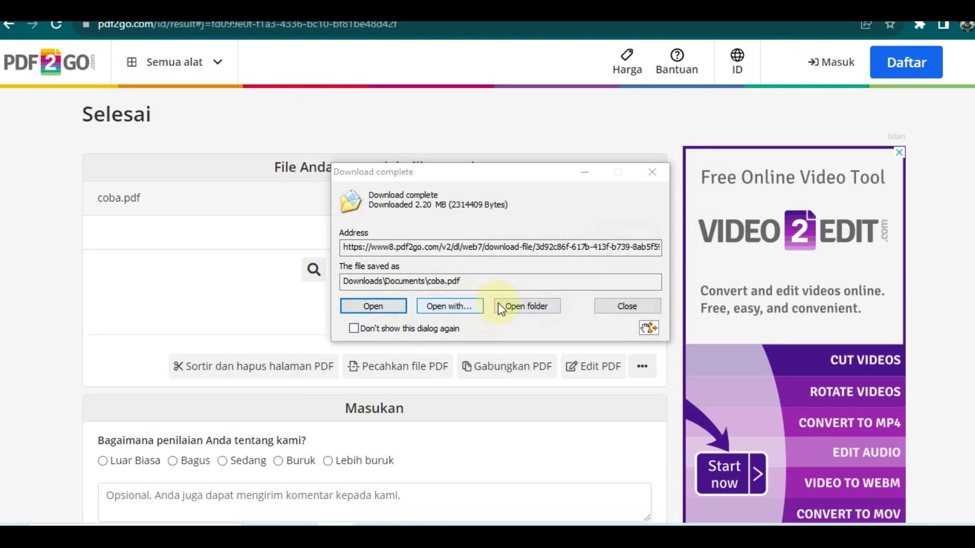
{"action": "left_click", "coordinate": [448, 306]}
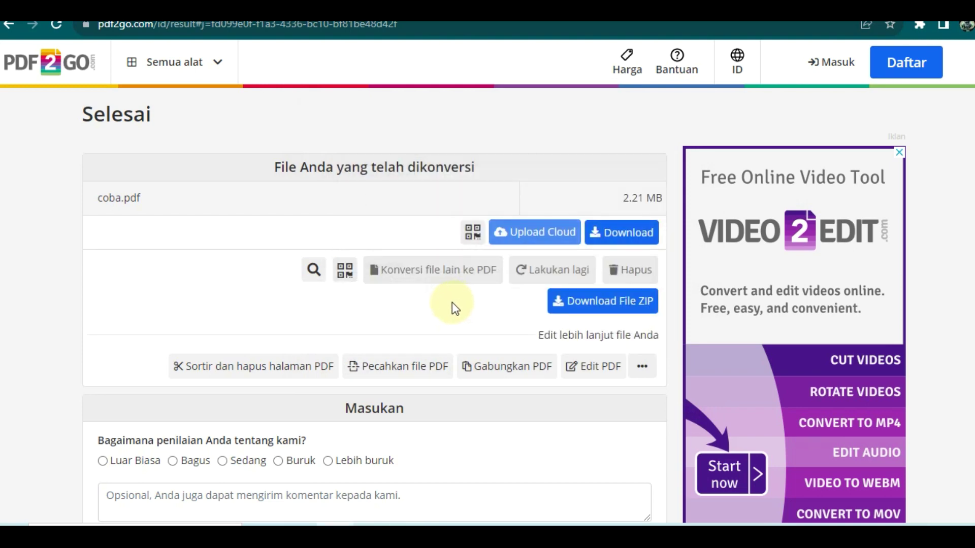
{"action": "left_click", "coordinate": [450, 306]}
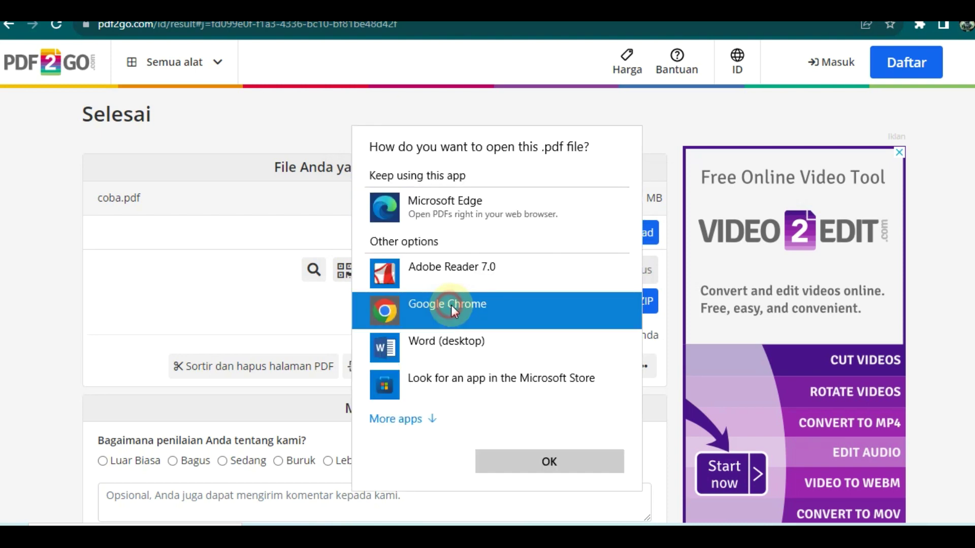
{"action": "left_click", "coordinate": [540, 462]}
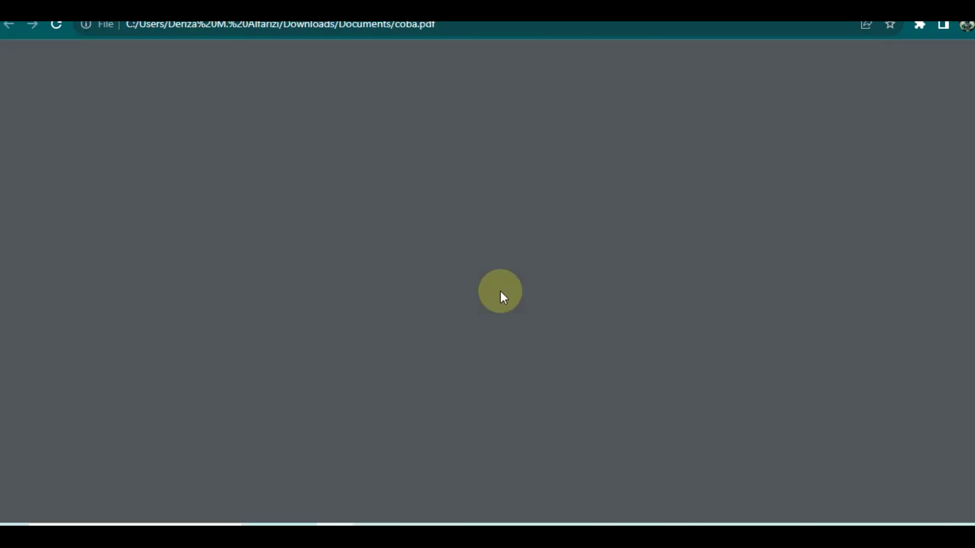
Scroll through coba.pdf in Chrome from page 2 to page 8 to check the green highlights
{"action": "scroll", "coordinate": [458, 265], "scroll_direction": "down", "scroll_amount": 8}
{"action": "scroll", "coordinate": [432, 259], "scroll_direction": "down", "scroll_amount": 5}
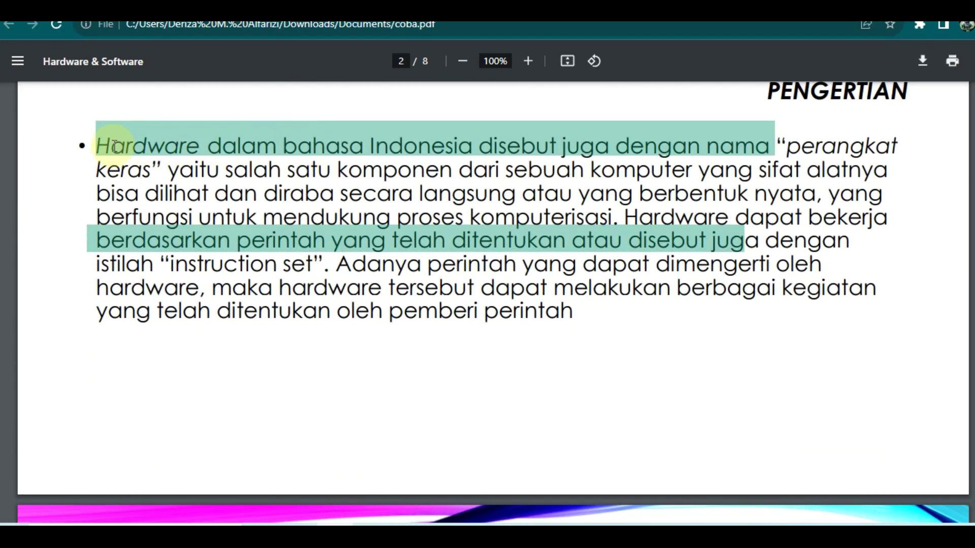
{"action": "scroll", "coordinate": [345, 243], "scroll_direction": "down", "scroll_amount": 2}
{"action": "scroll", "coordinate": [344, 243], "scroll_direction": "down", "scroll_amount": 10}
{"action": "scroll", "coordinate": [345, 243], "scroll_direction": "down", "scroll_amount": 8}
{"action": "scroll", "coordinate": [344, 243], "scroll_direction": "down", "scroll_amount": 9}
{"action": "scroll", "coordinate": [346, 241], "scroll_direction": "down", "scroll_amount": 10}
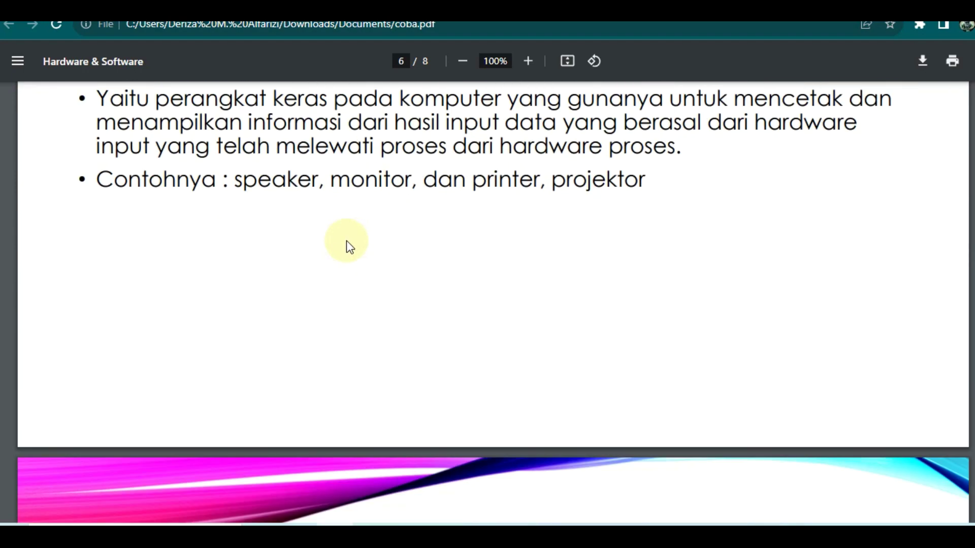
{"action": "scroll", "coordinate": [346, 241], "scroll_direction": "down", "scroll_amount": 8}
{"action": "scroll", "coordinate": [347, 241], "scroll_direction": "down", "scroll_amount": 8}
{"action": "scroll", "coordinate": [347, 241], "scroll_direction": "down", "scroll_amount": 1}
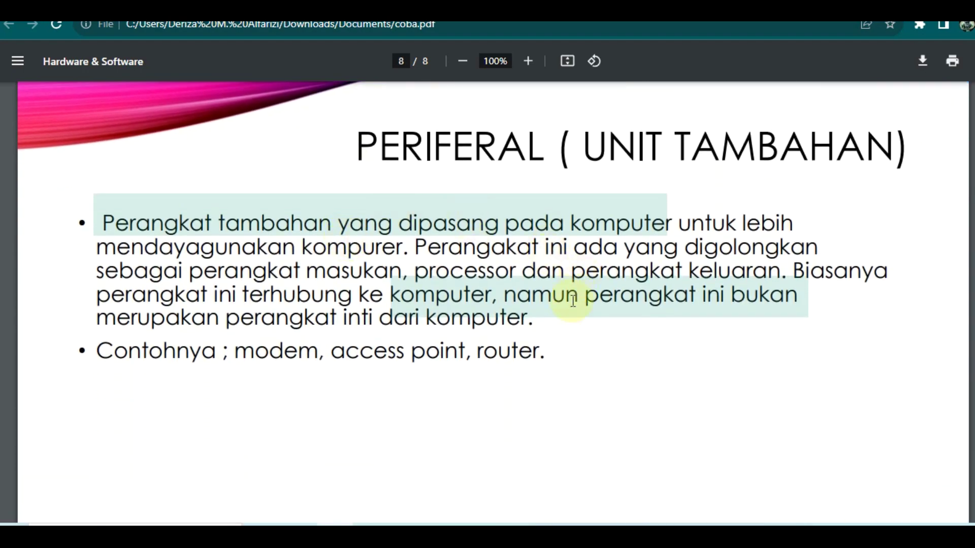